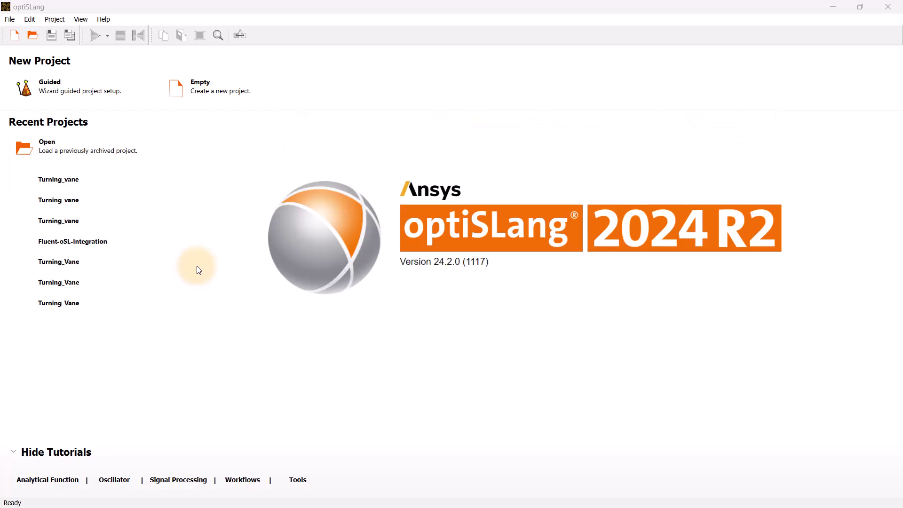
Start an empty project and save it under the file name Turning_Vane
{"action": "left_click", "coordinate": [198, 95]}
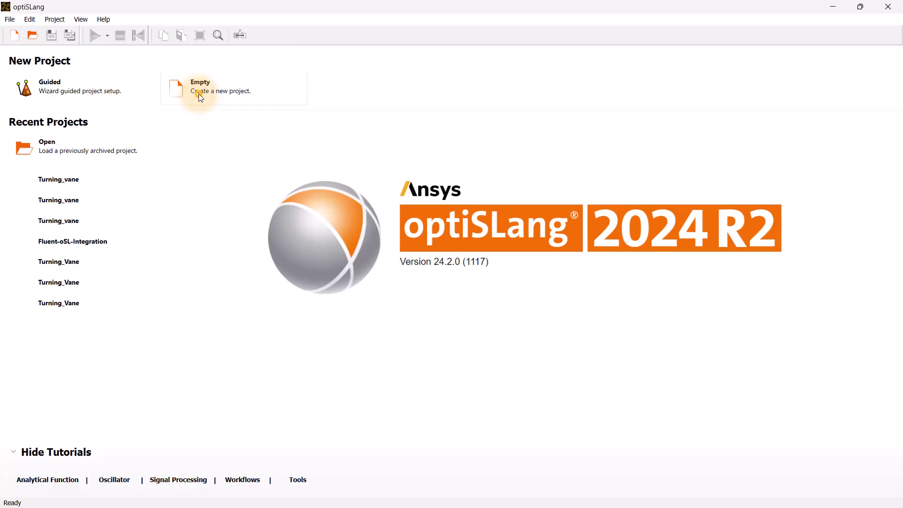
{"action": "left_click", "coordinate": [10, 19]}
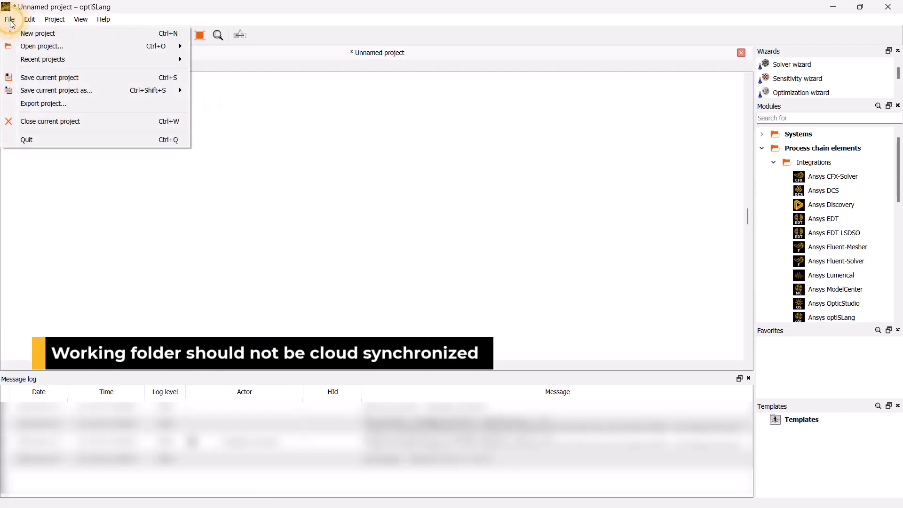
{"action": "left_click", "coordinate": [43, 79]}
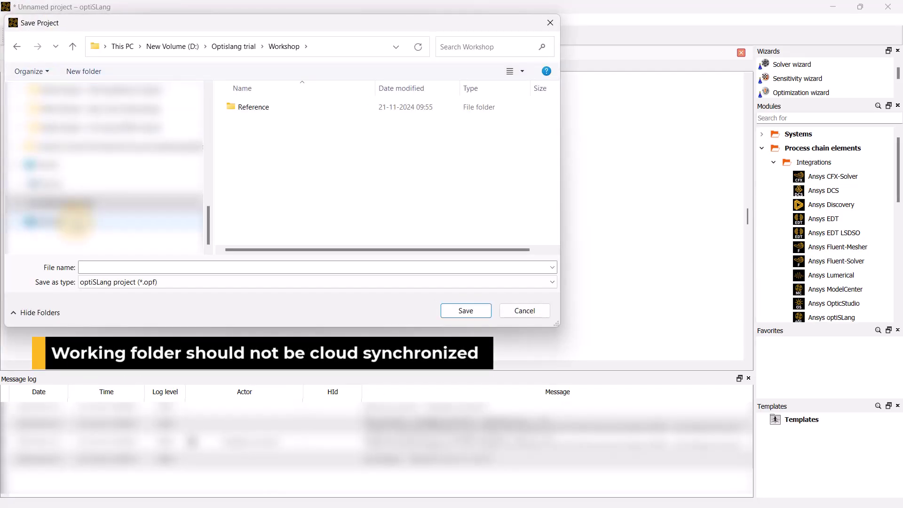
{"action": "left_click", "coordinate": [88, 271]}
{"action": "type", "text": "Turning_Vane"}
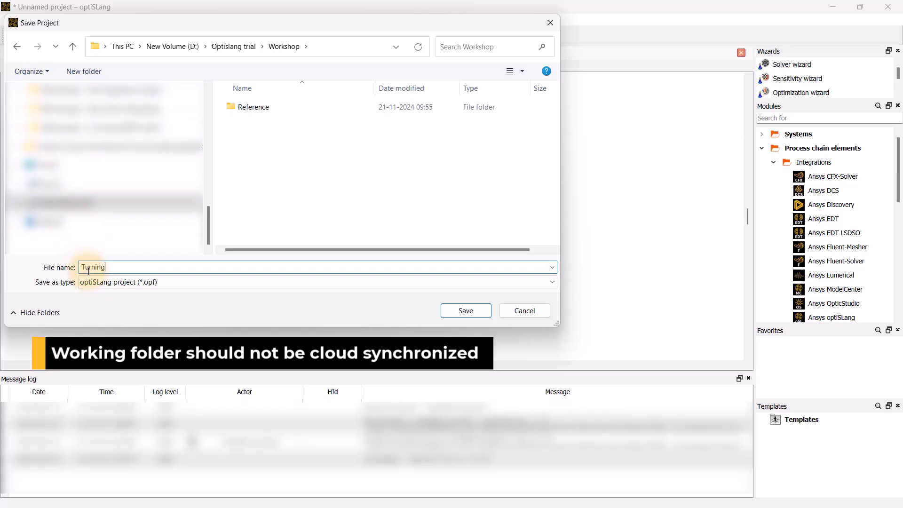
{"action": "left_click", "coordinate": [455, 314]}
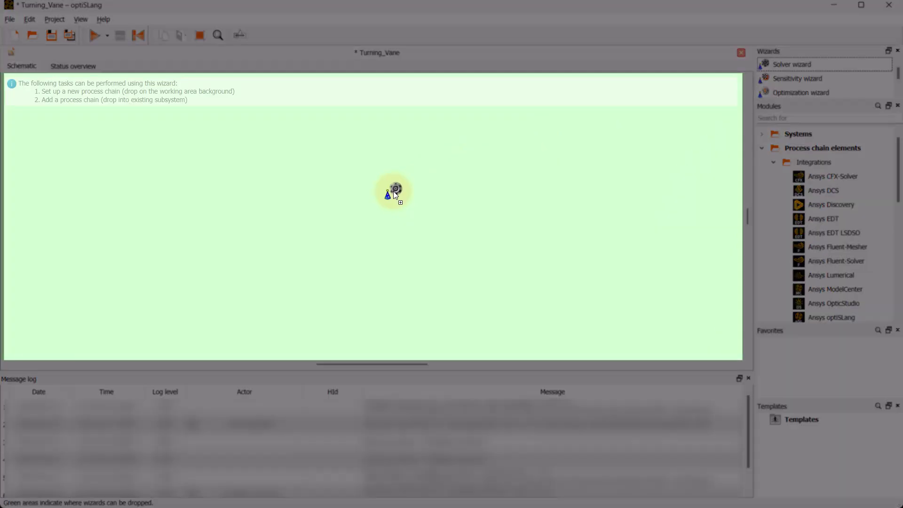
Drop the Solver wizard on the canvas, maximize it, and load turning_vane.dsco via Ansys Discovery
{"action": "left_click_drag", "start_coordinate": [393, 191], "coordinate": [391, 191]}
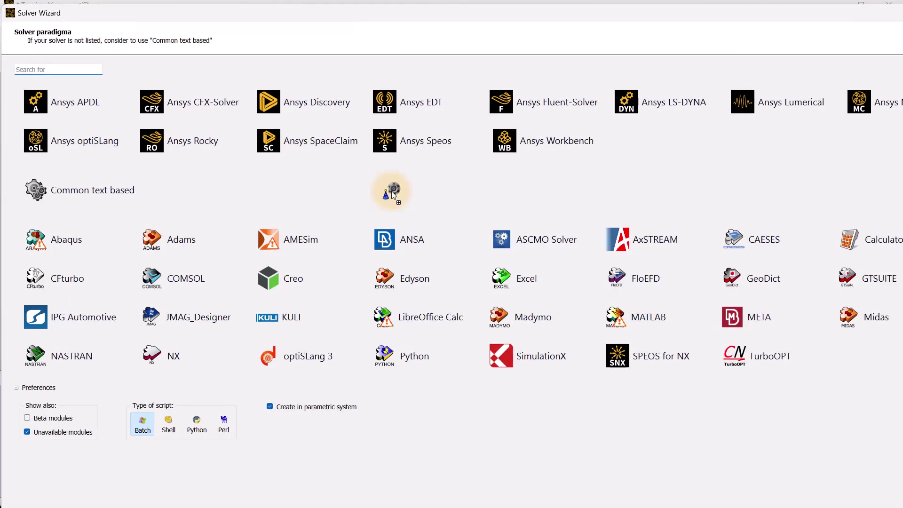
{"action": "double_click", "coordinate": [395, 16]}
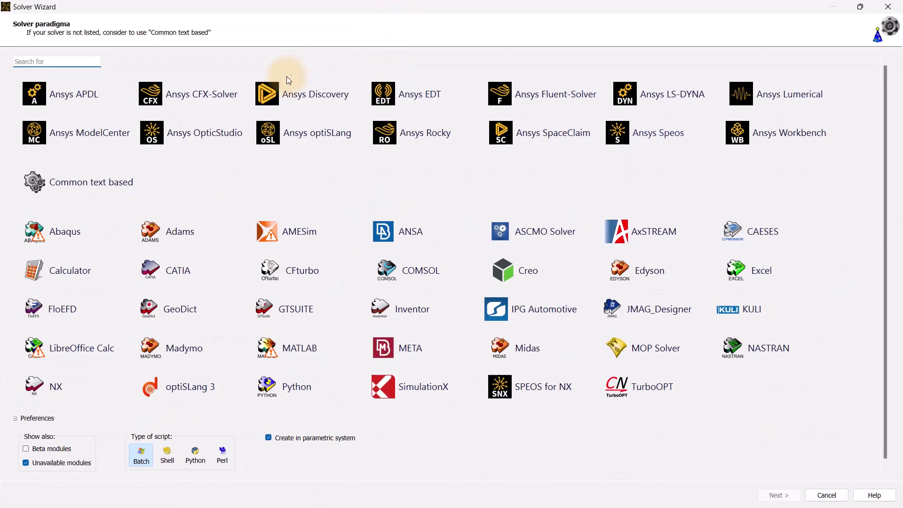
{"action": "left_click", "coordinate": [291, 86]}
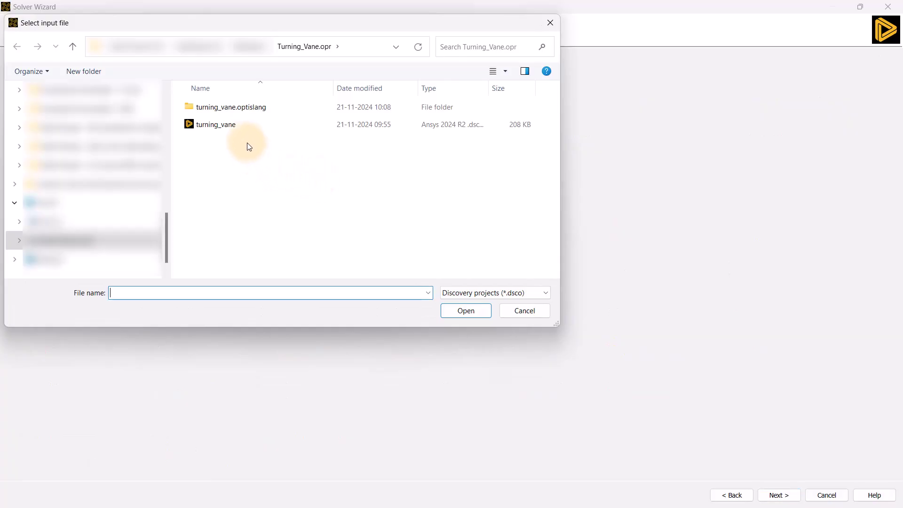
{"action": "left_click", "coordinate": [244, 127]}
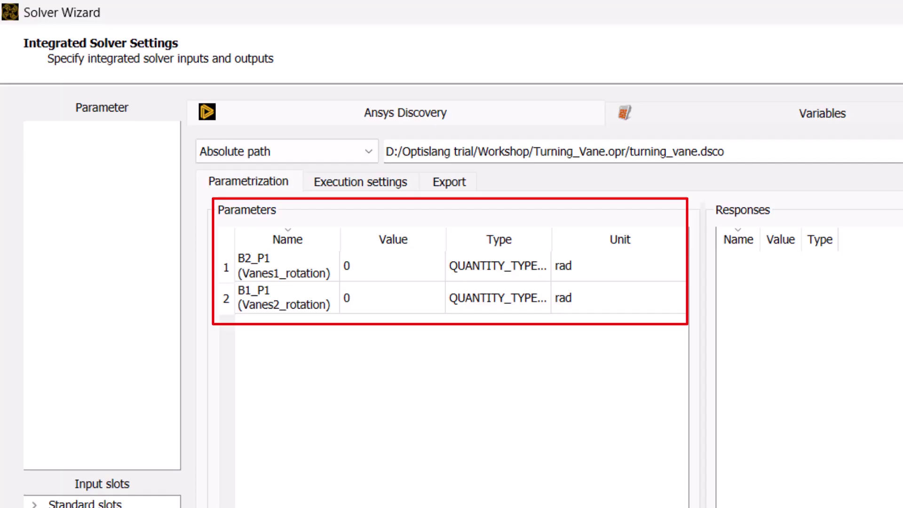
Add B1_P1__Vanes2_rotation and B2_P1__Vanes1_rotation to the wizard's parameter list
{"action": "left_click", "coordinate": [295, 298]}
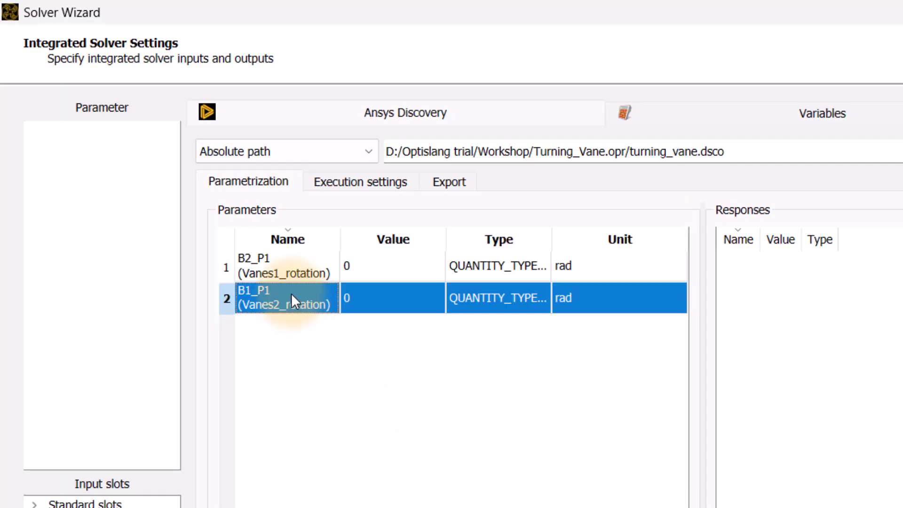
{"action": "left_click", "coordinate": [281, 265], "text": "shift"}
{"action": "left_click_drag", "start_coordinate": [300, 269], "coordinate": [95, 205]}
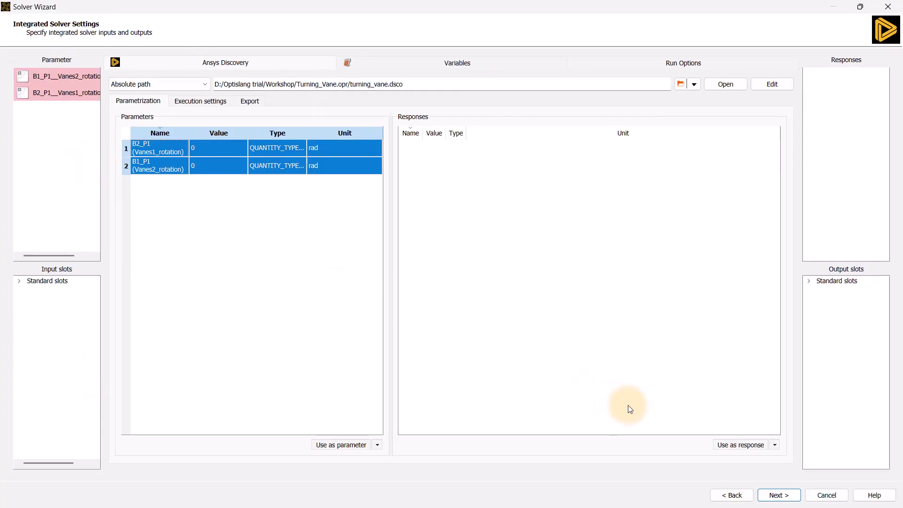
Set the first vane rotation's range from -0.15708 to 0.15708
{"action": "left_click", "coordinate": [779, 494]}
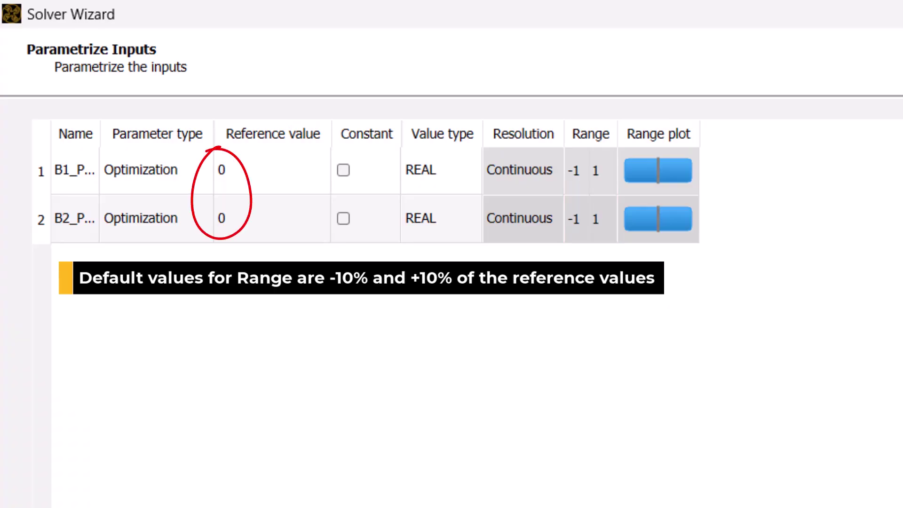
{"action": "left_click_drag", "start_coordinate": [617, 134], "coordinate": [695, 142]}
{"action": "double_click", "coordinate": [601, 177]}
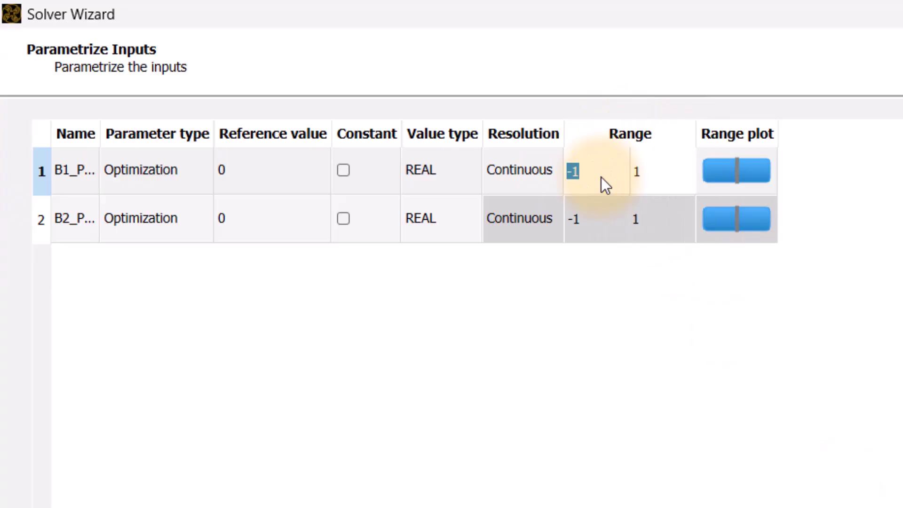
{"action": "left_click", "coordinate": [601, 177]}
{"action": "key", "text": "BackSpace"}
{"action": "type", "text": "0"}
{"action": "double_click", "coordinate": [652, 175]}
{"action": "type", "text": "0."}
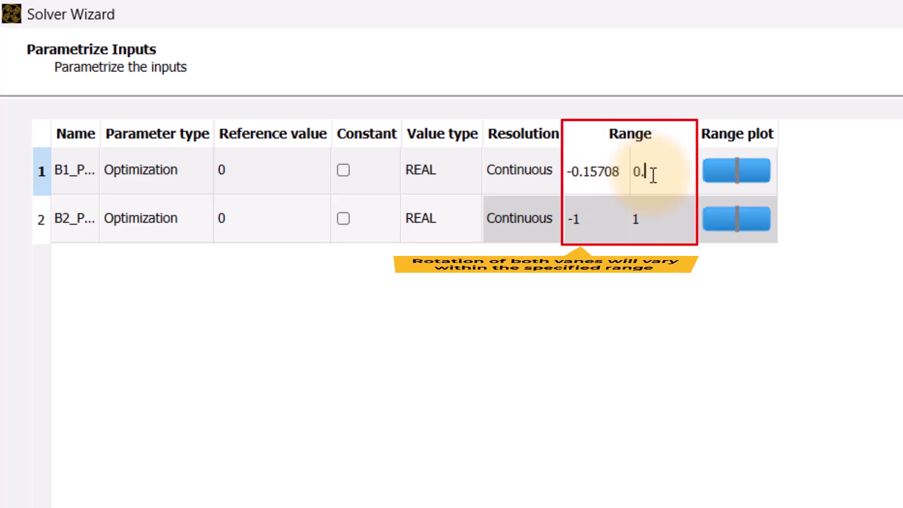
{"action": "type", "text": "15708"}
{"action": "left_click", "coordinate": [604, 223]}
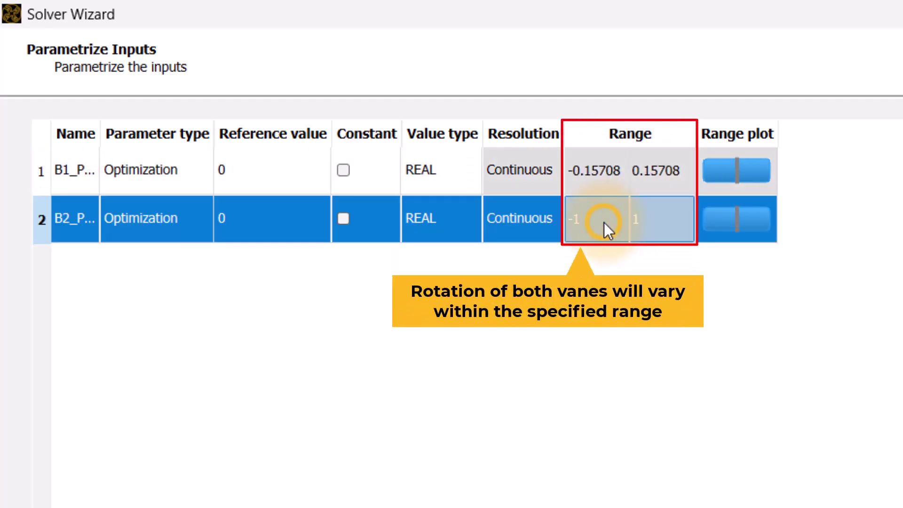
Set the second vane rotation's range from -0.15708 to 0.15708 and continue to Criteria
{"action": "left_click", "coordinate": [601, 222]}
{"action": "type", "text": "-"}
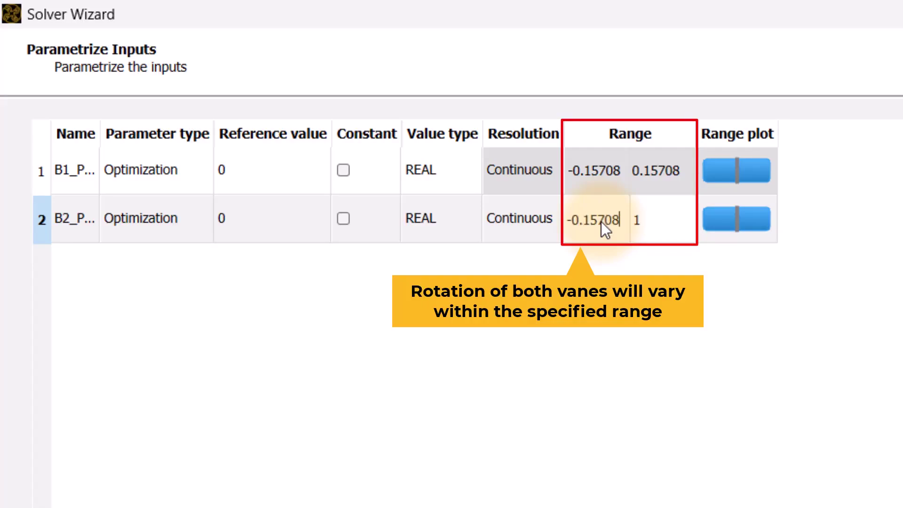
{"action": "left_click", "coordinate": [630, 225]}
{"action": "left_click", "coordinate": [661, 221]}
{"action": "key", "text": "BackSpace"}
{"action": "type", "text": "0."}
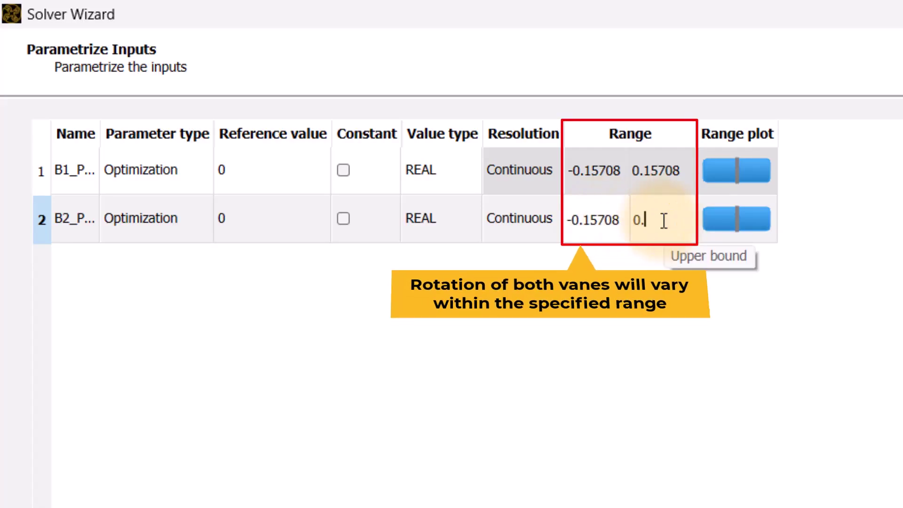
{"action": "type", "text": "157"}
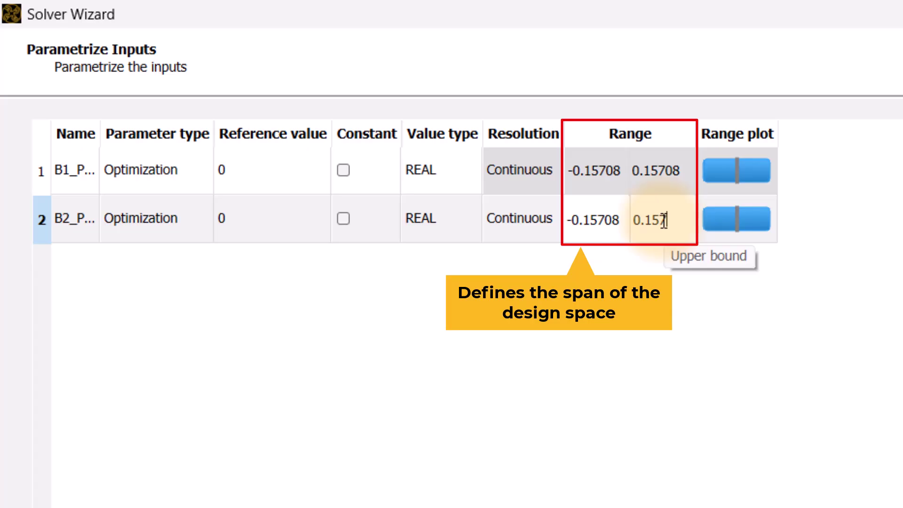
{"action": "type", "text": "08"}
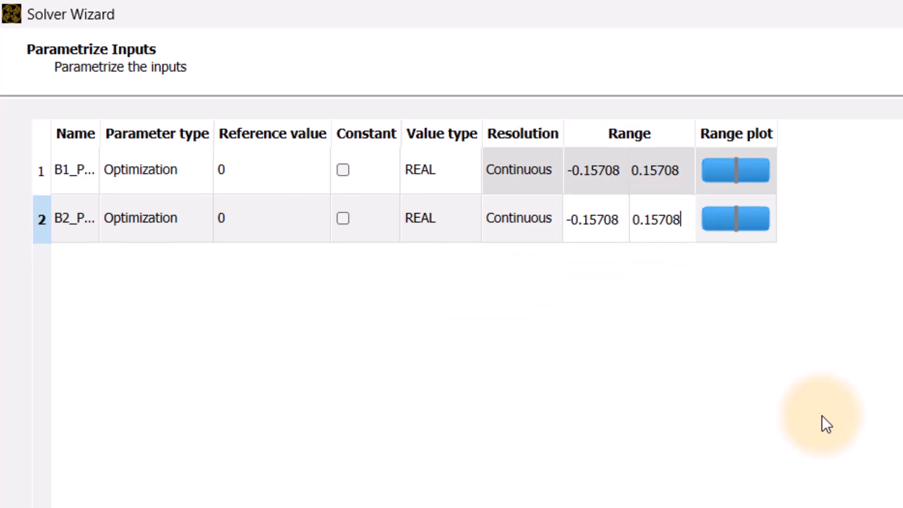
{"action": "left_click", "coordinate": [779, 495]}
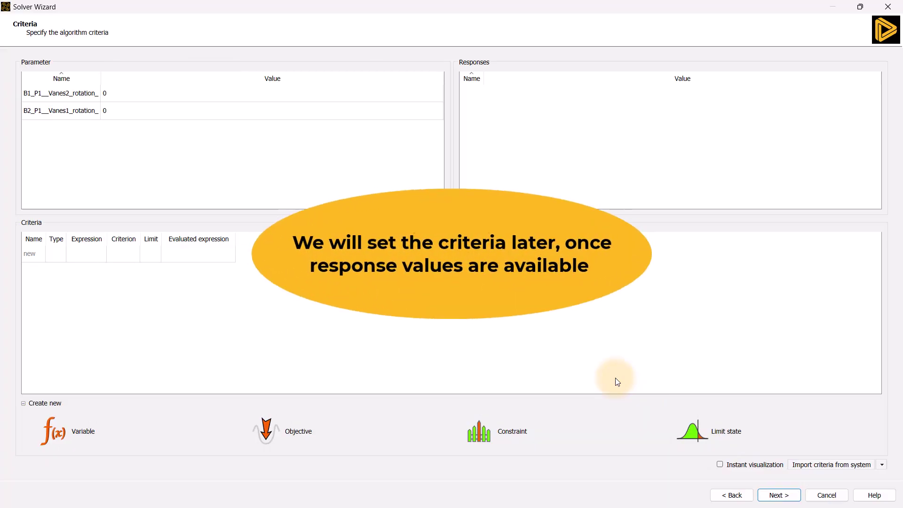
Finish the wizard, rename the system to 'Parametric Solver System', and test-run it
{"action": "left_click", "coordinate": [780, 496]}
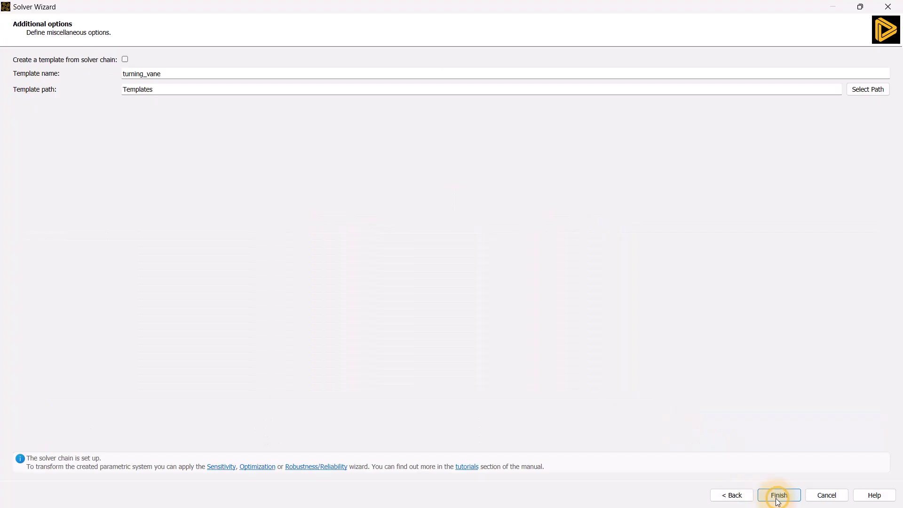
{"action": "left_click", "coordinate": [779, 496]}
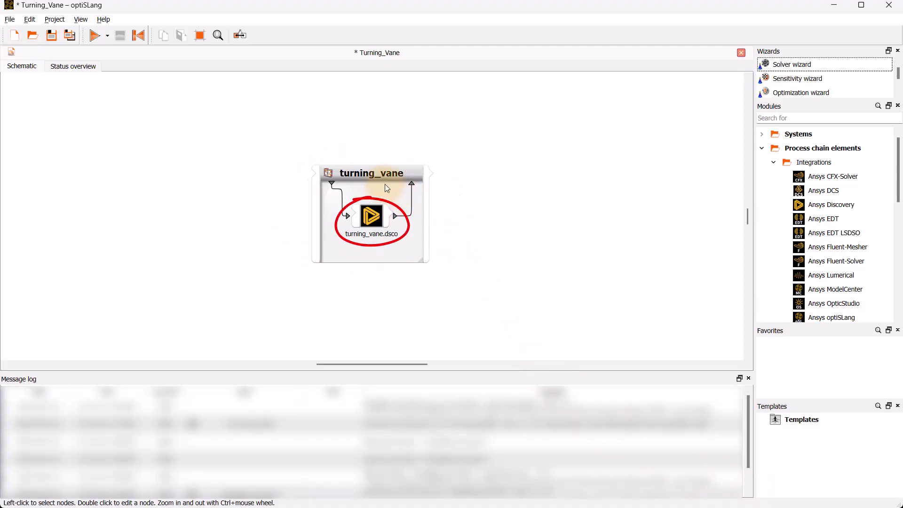
{"action": "left_click", "coordinate": [377, 174]}
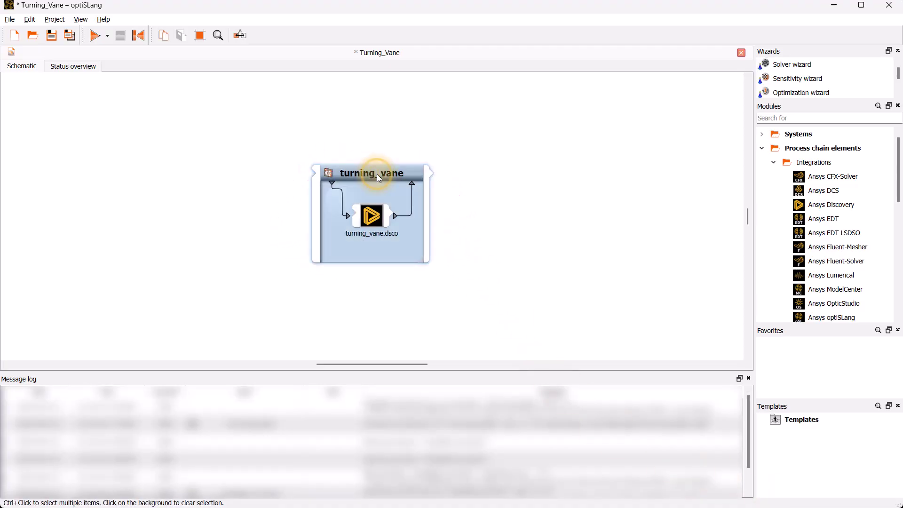
{"action": "right_click", "coordinate": [379, 178]}
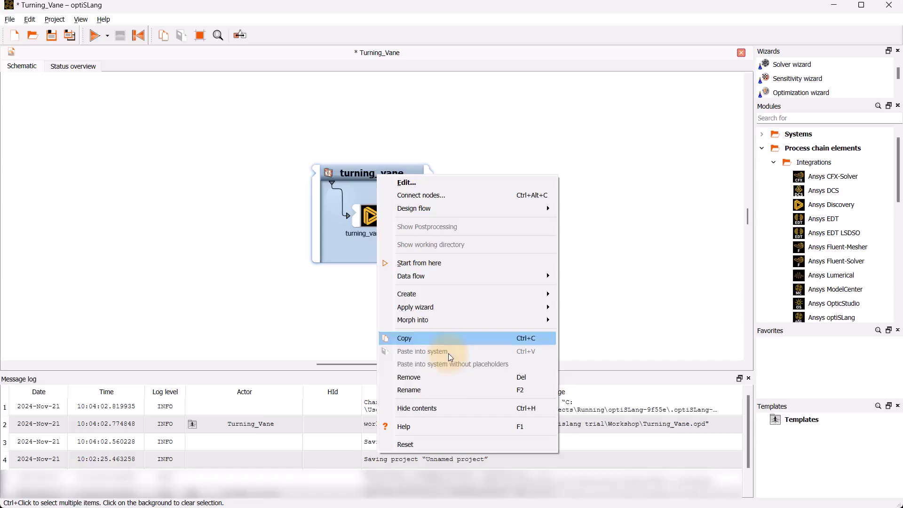
{"action": "left_click", "coordinate": [451, 386]}
{"action": "type", "text": "Par"}
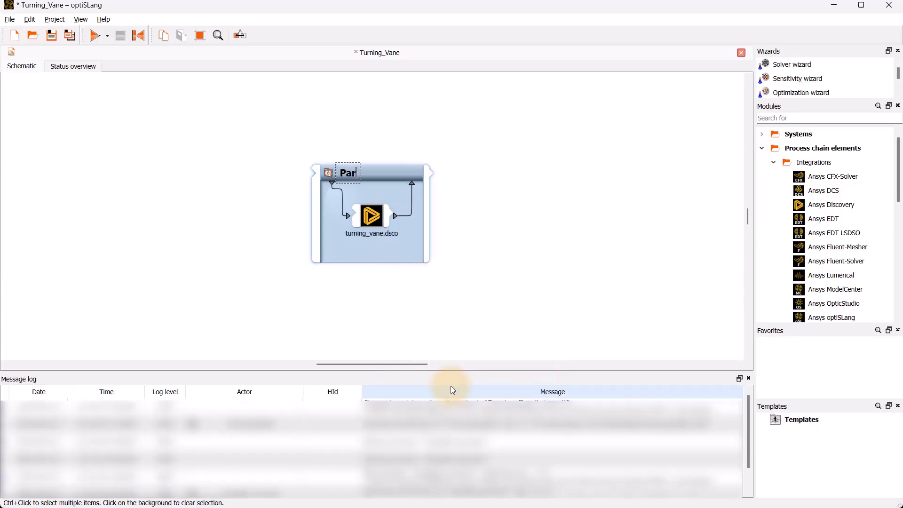
{"action": "type", "text": "ametric Solver System"}
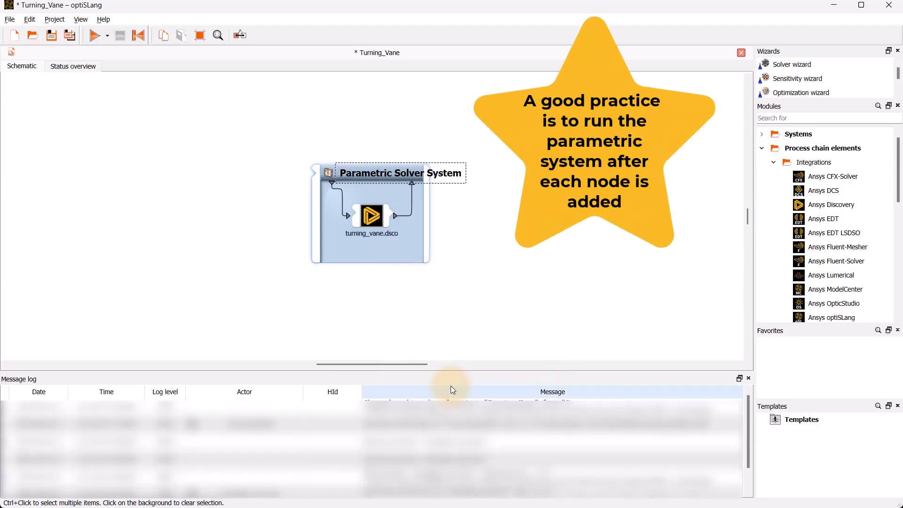
{"action": "left_click", "coordinate": [517, 284]}
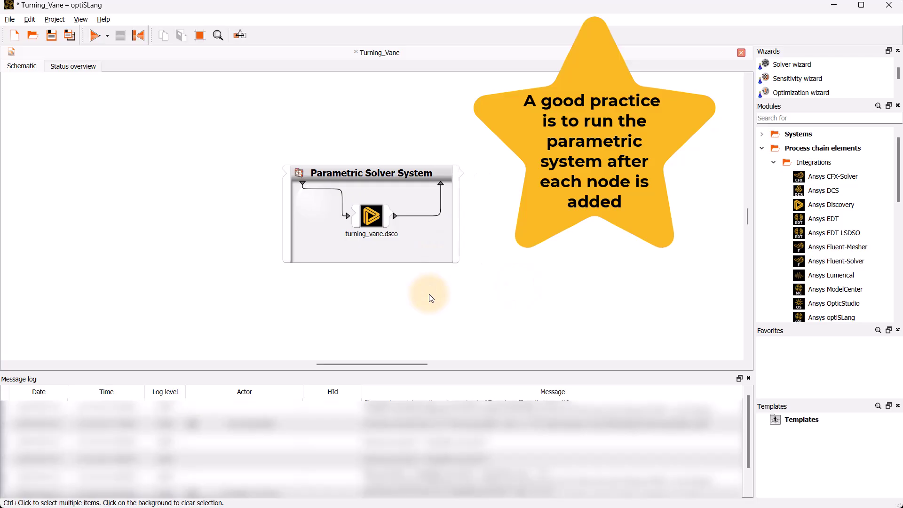
{"action": "left_click", "coordinate": [94, 37]}
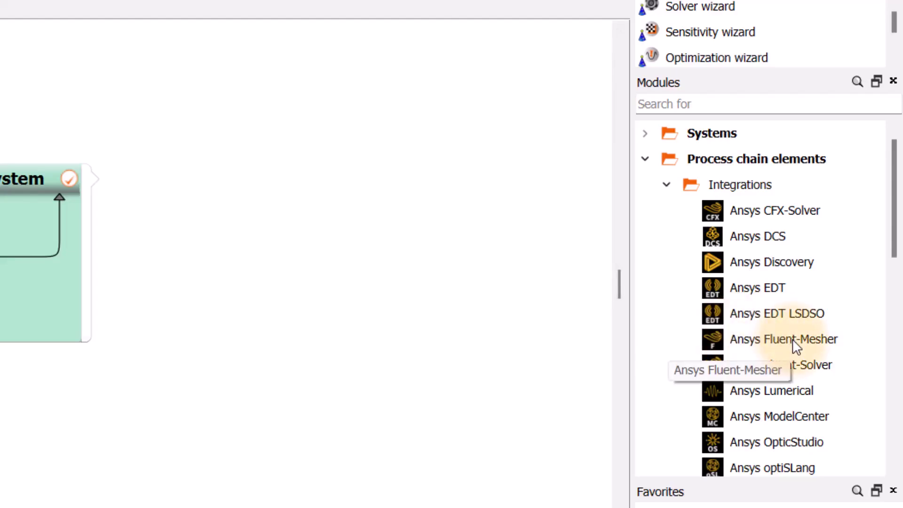
Insert an Ansys Fluent-Mesher node after turning_vane.dsco and widen the system box on both sides
{"action": "left_click_drag", "start_coordinate": [794, 343], "coordinate": [374, 338]}
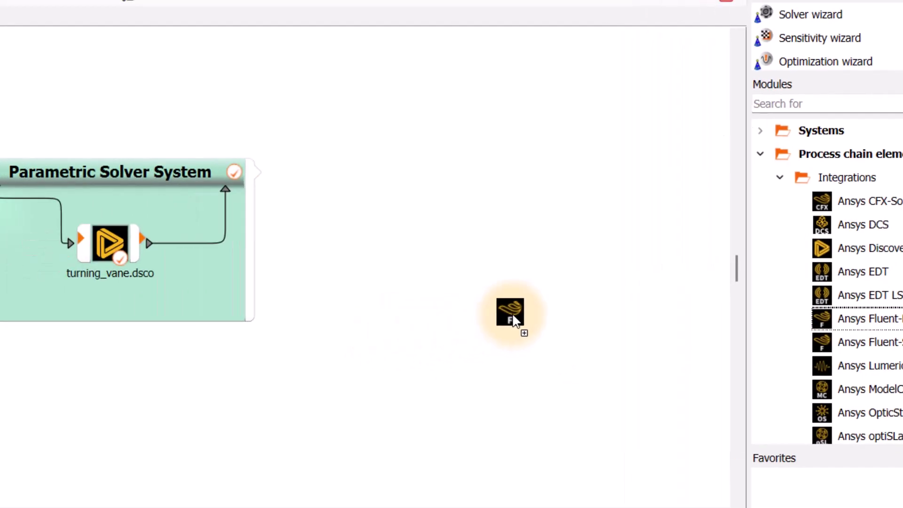
{"action": "left_click_drag", "start_coordinate": [512, 320], "coordinate": [194, 251]}
{"action": "left_click_drag", "start_coordinate": [553, 220], "coordinate": [553, 220]}
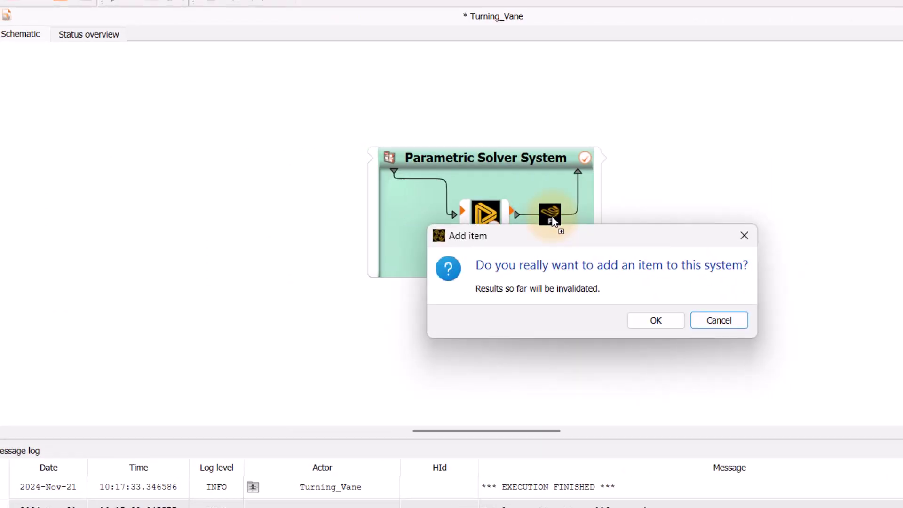
{"action": "left_click", "coordinate": [665, 322]}
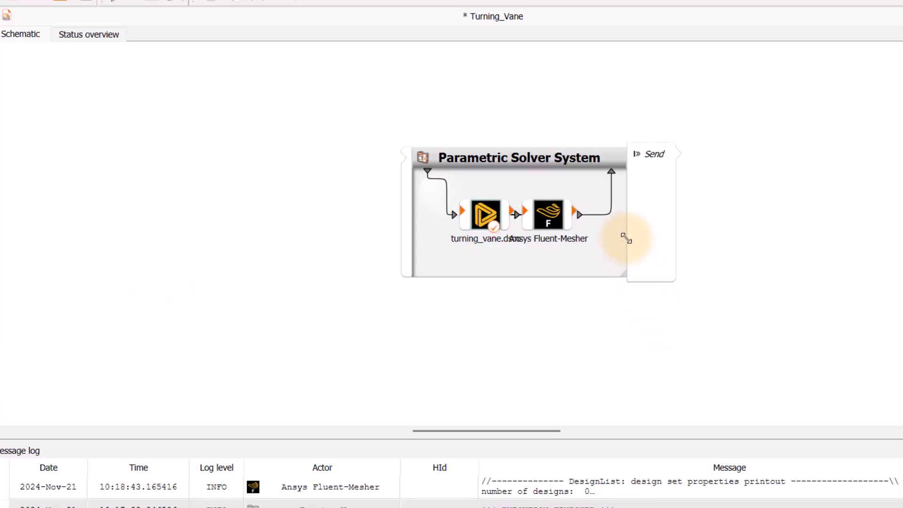
{"action": "left_click_drag", "start_coordinate": [628, 238], "coordinate": [677, 244]}
{"action": "left_click_drag", "start_coordinate": [413, 227], "coordinate": [372, 224]}
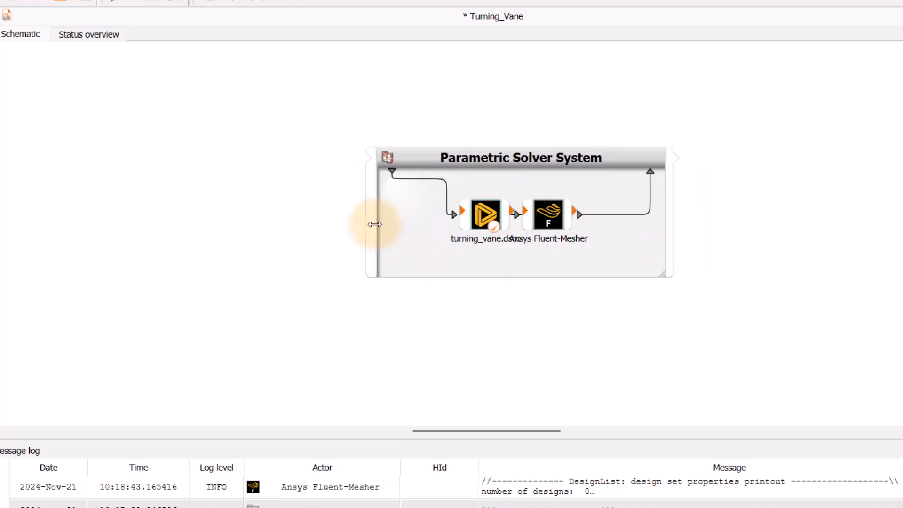
Assign turning_vane.msh.h5 from Turning_Vane.opr as the Fluent-Mesher input file and confirm
{"action": "left_click_drag", "start_coordinate": [556, 216], "coordinate": [579, 212]}
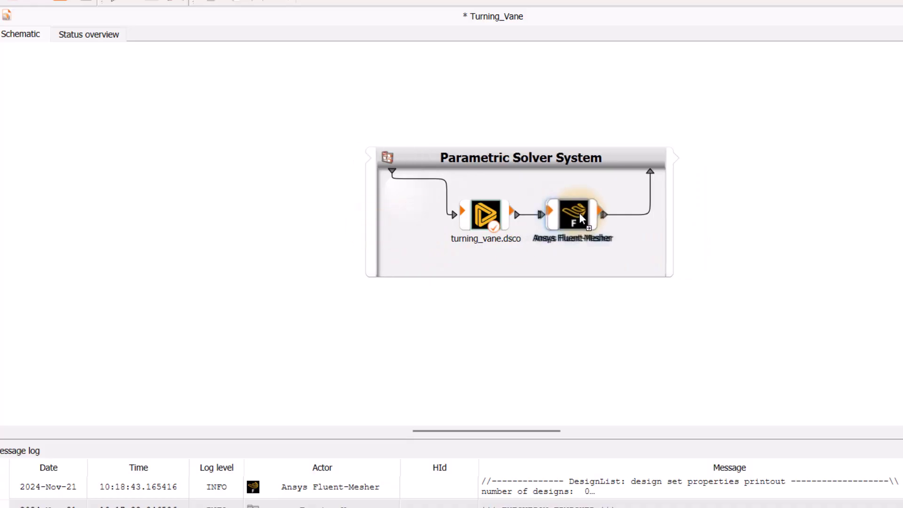
{"action": "double_click", "coordinate": [582, 218]}
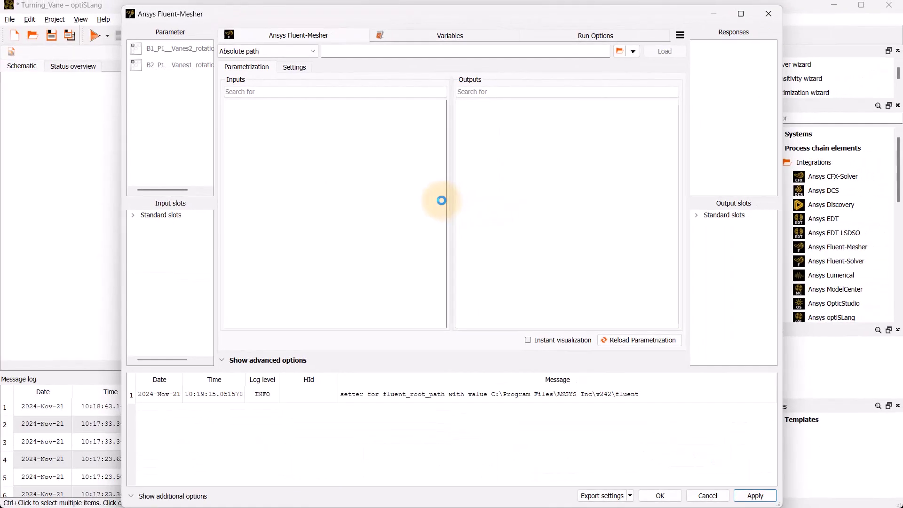
{"action": "left_click", "coordinate": [633, 52]}
{"action": "left_click", "coordinate": [647, 65]}
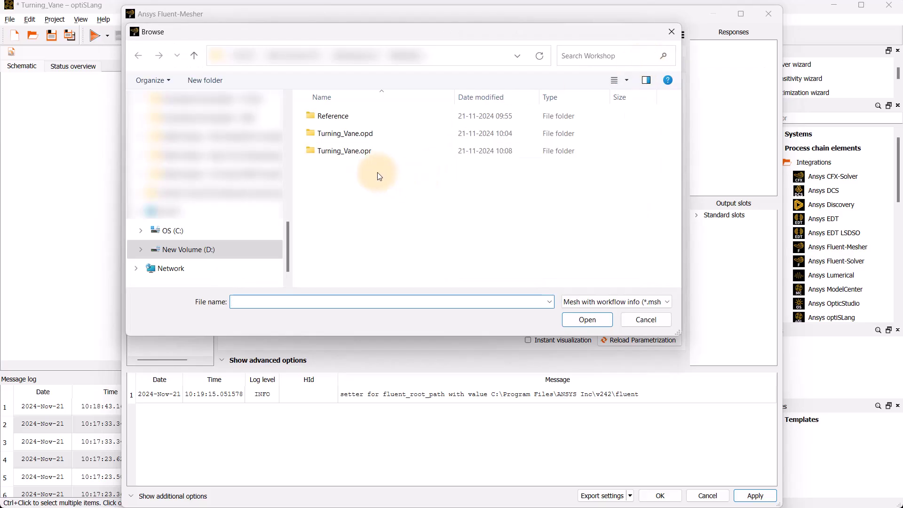
{"action": "double_click", "coordinate": [364, 155]}
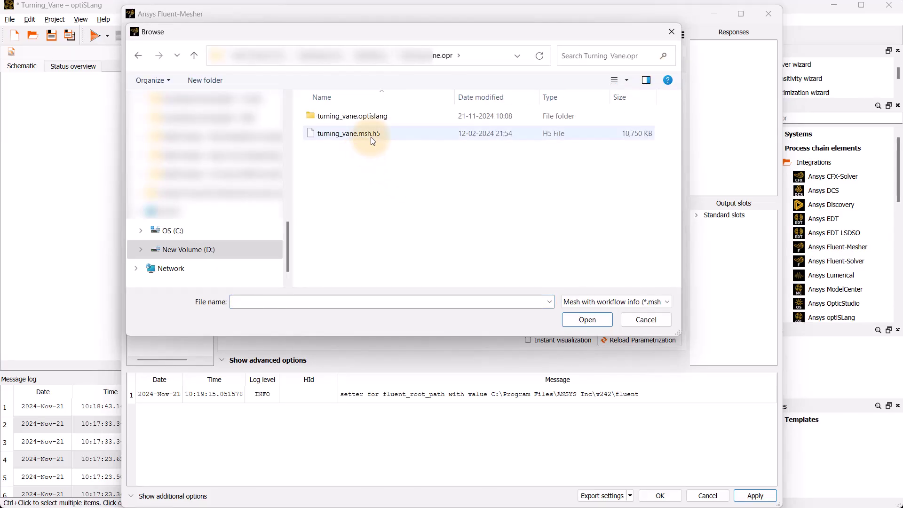
{"action": "left_click", "coordinate": [370, 134]}
{"action": "left_click", "coordinate": [578, 323]}
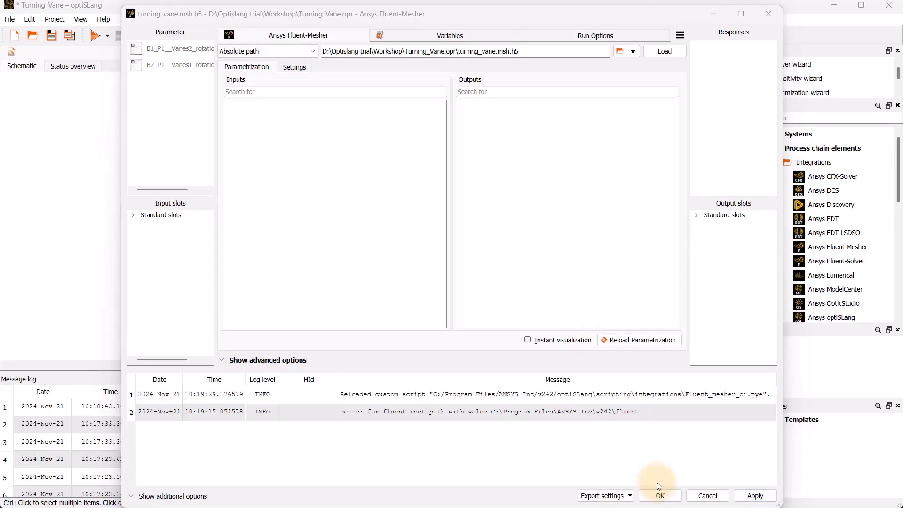
{"action": "left_click", "coordinate": [659, 495]}
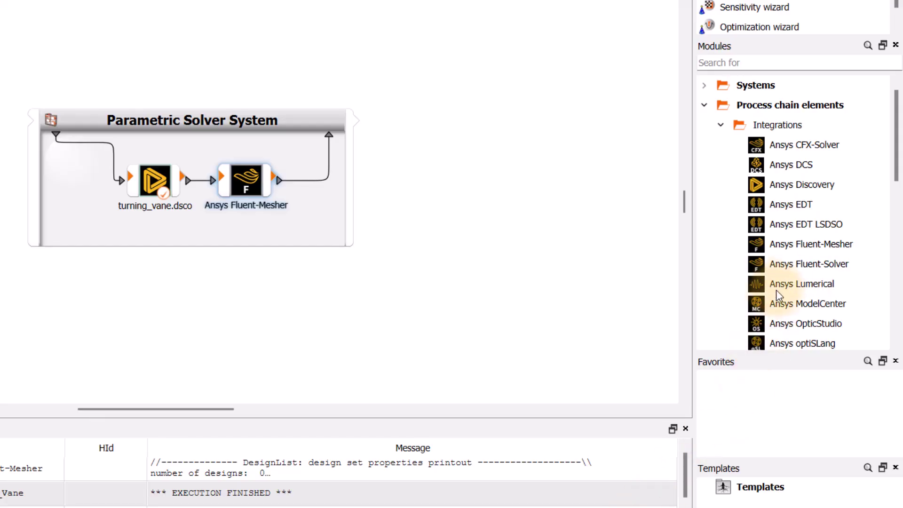
Add an Ansys Fluent-Solver node after Fluent-Mesher and make room for it
{"action": "left_click", "coordinate": [797, 266]}
{"action": "left_click_drag", "start_coordinate": [796, 267], "coordinate": [315, 184]}
{"action": "left_click_drag", "start_coordinate": [467, 240], "coordinate": [519, 240]}
{"action": "left_click_drag", "start_coordinate": [414, 238], "coordinate": [446, 236]}
{"action": "left_click", "coordinate": [102, 41]}
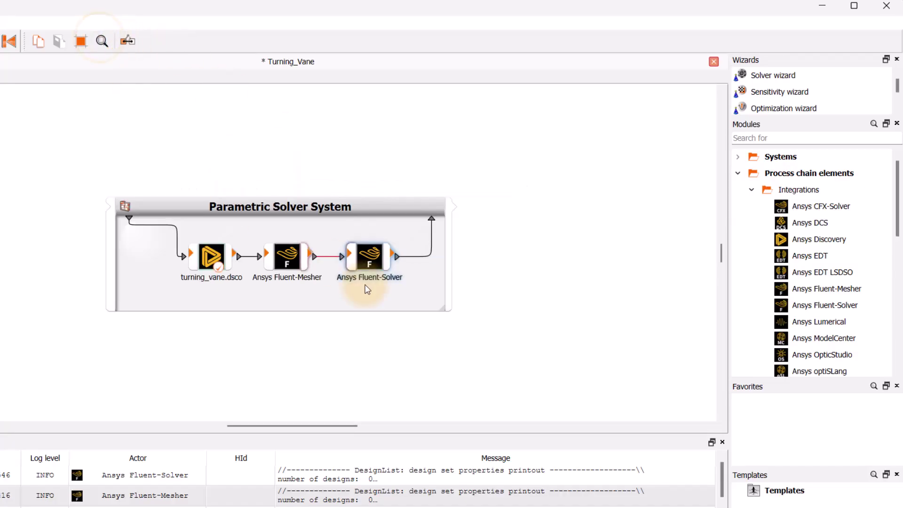
Load turning_vane.cas.h5 from Turning_Vane.opr as the Fluent-Solver input file
{"action": "double_click", "coordinate": [369, 256]}
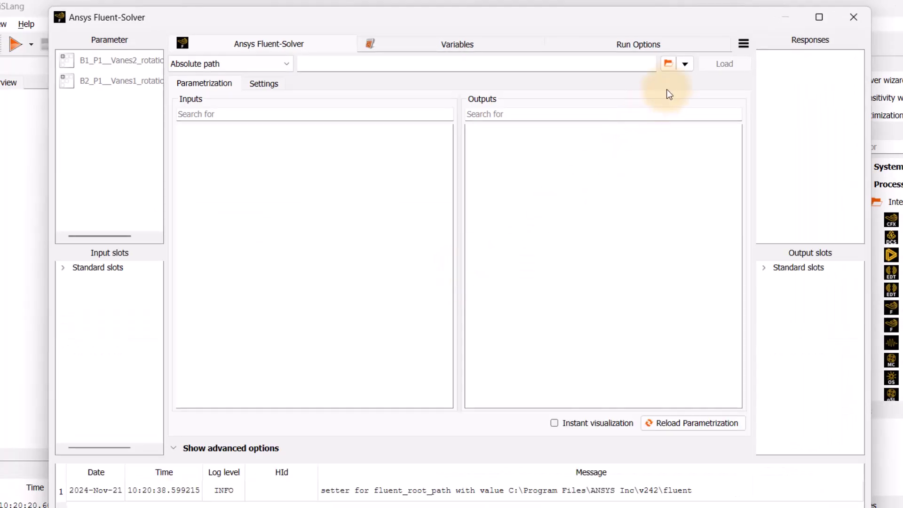
{"action": "left_click", "coordinate": [685, 64]}
{"action": "left_click", "coordinate": [707, 83]}
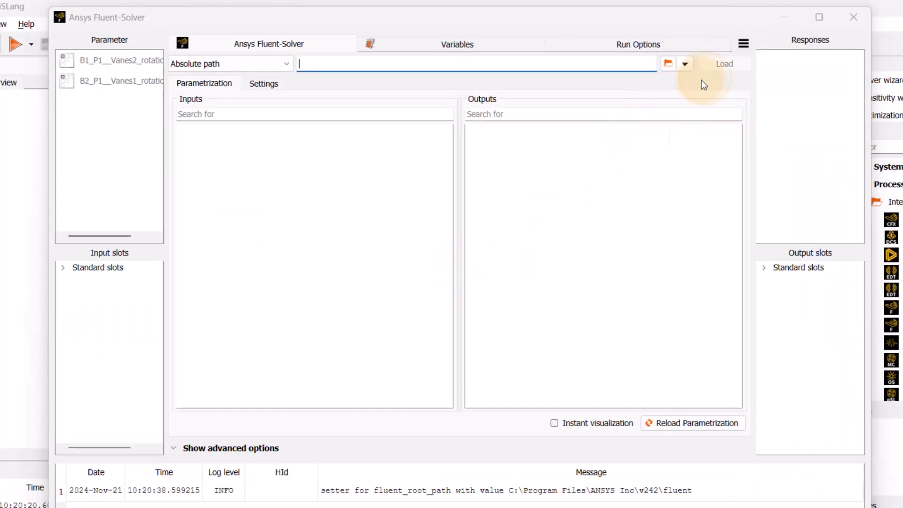
{"action": "double_click", "coordinate": [318, 189]}
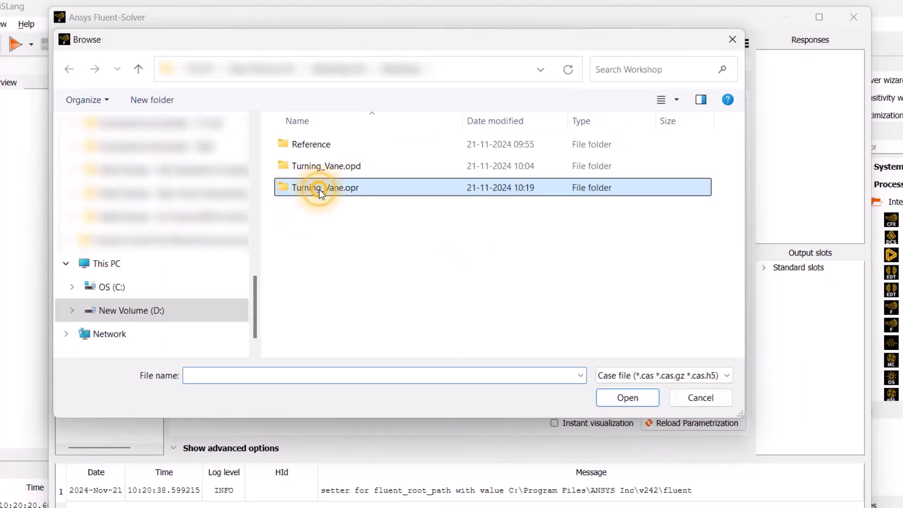
{"action": "left_click", "coordinate": [329, 187]}
{"action": "left_click", "coordinate": [617, 397]}
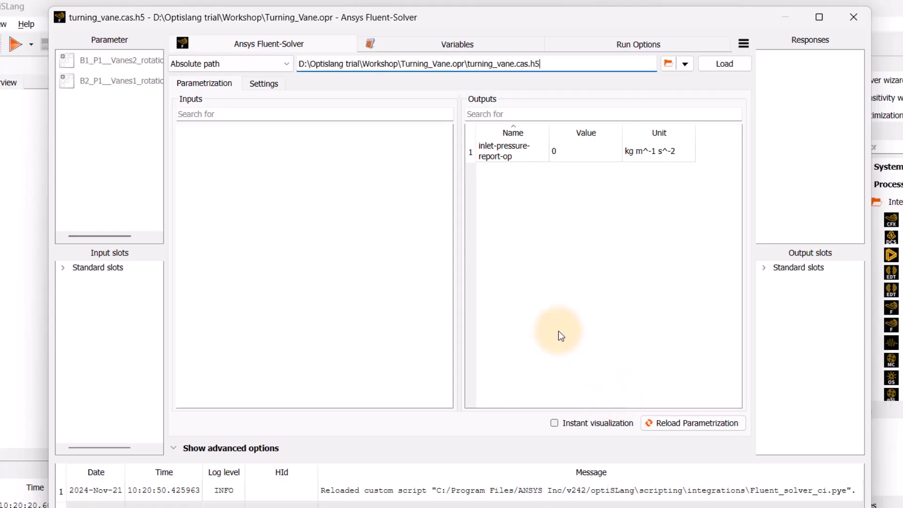
Make inlet-pressure-report-op a response and set Fluent-Solver to 4 parallel processes
{"action": "left_click_drag", "start_coordinate": [511, 161], "coordinate": [807, 124]}
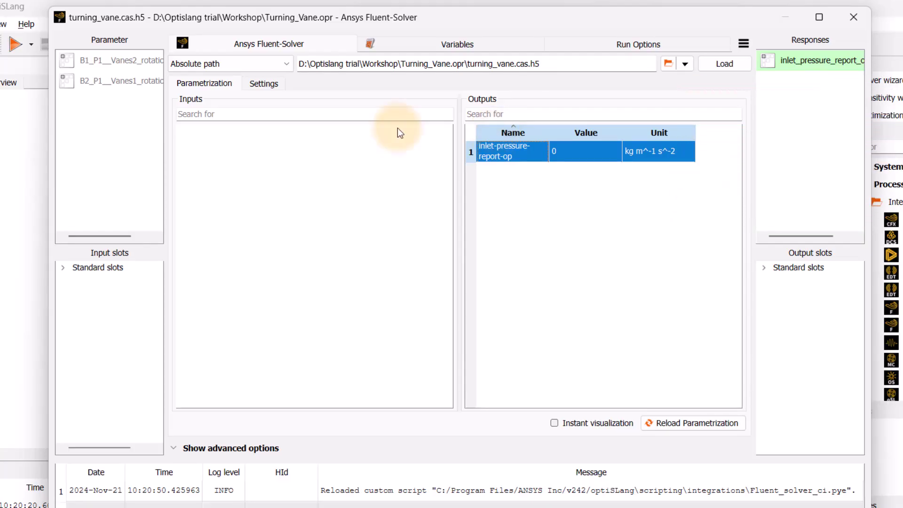
{"action": "left_click", "coordinate": [264, 83]}
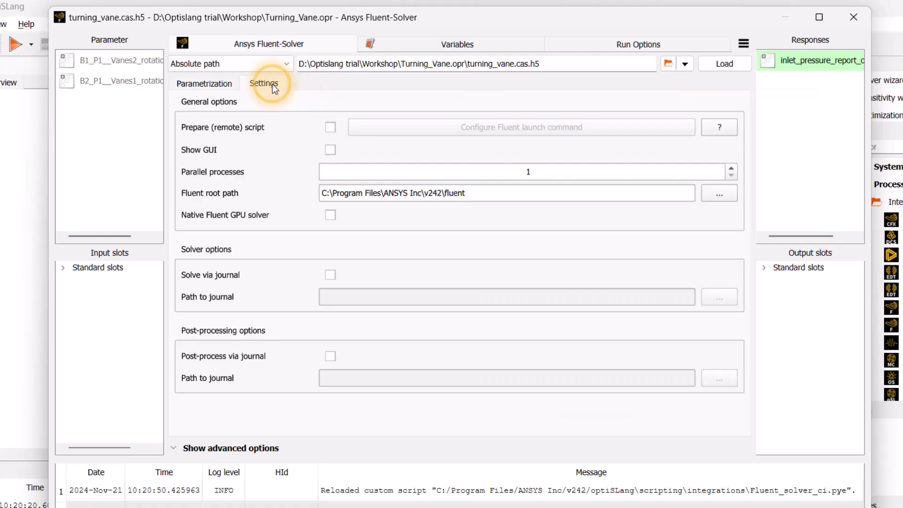
{"action": "left_click", "coordinate": [525, 172]}
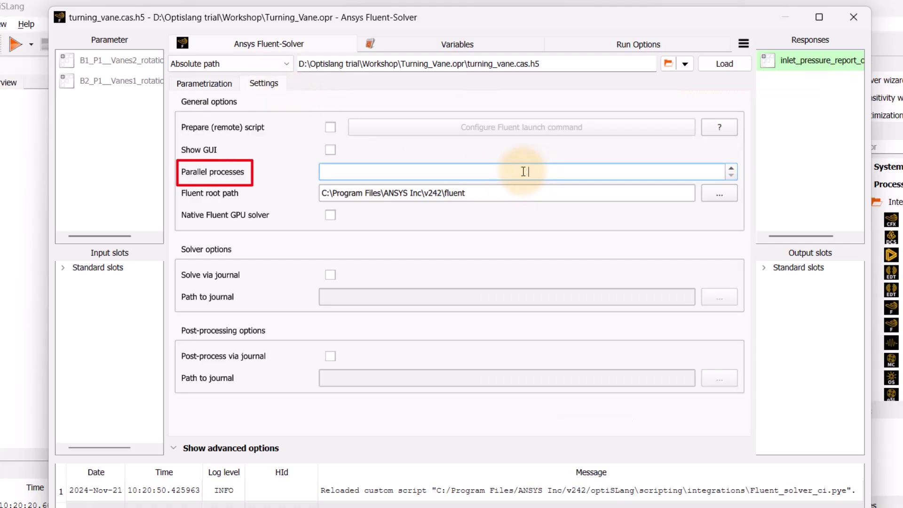
{"action": "type", "text": "4"}
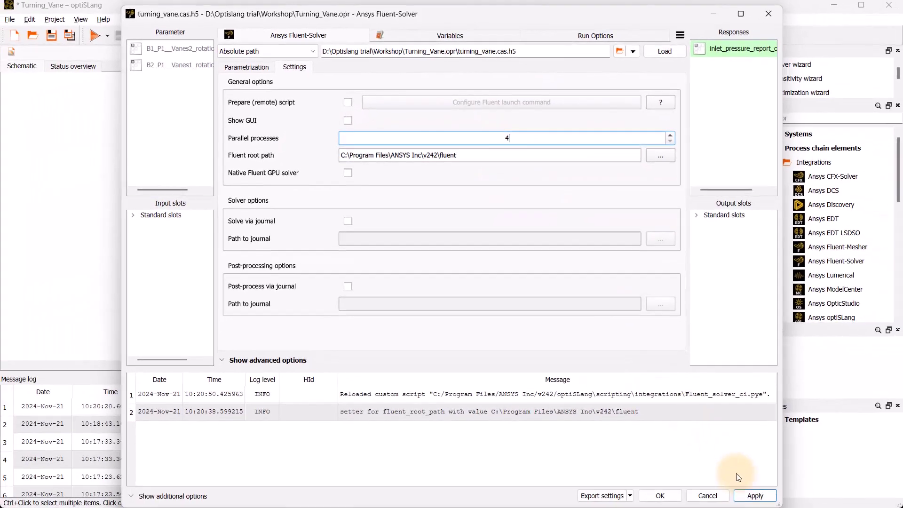
{"action": "left_click", "coordinate": [753, 494]}
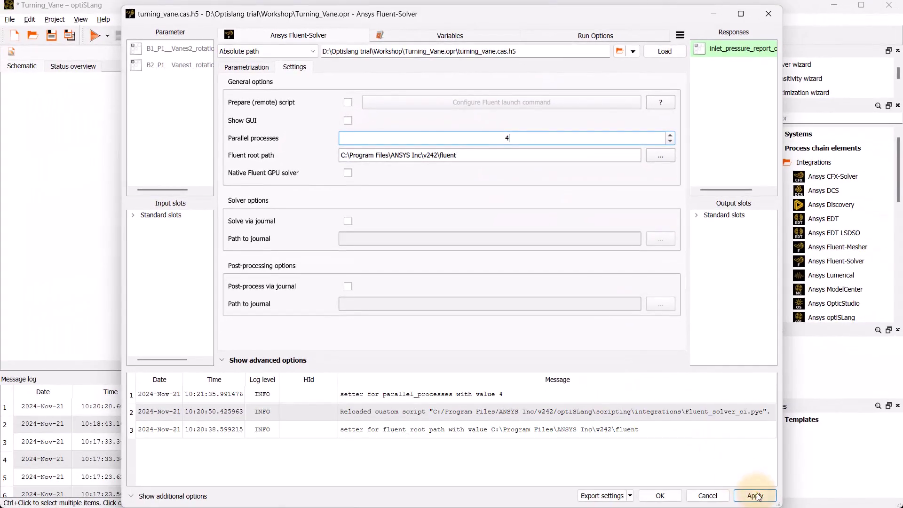
{"action": "left_click", "coordinate": [661, 495]}
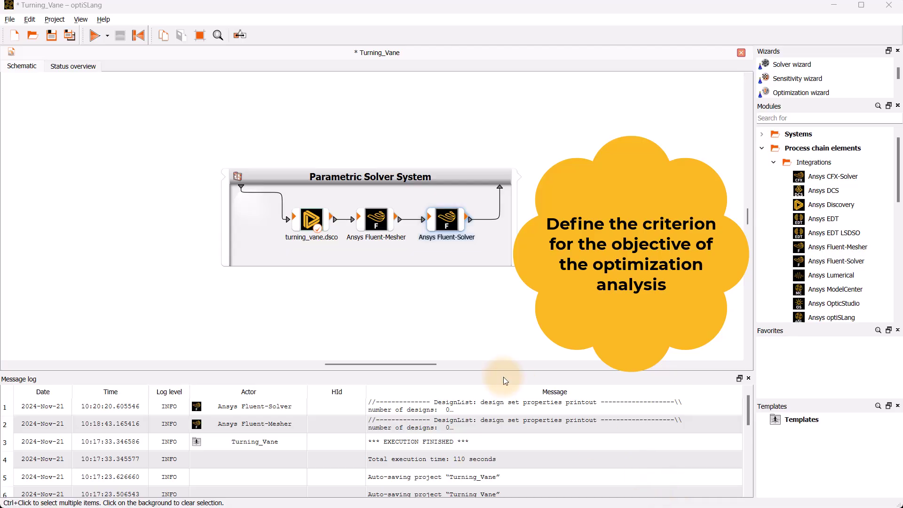
Add a Minimize objective on inlet_pressure_report_op in the system's Criteria and confirm
{"action": "left_click", "coordinate": [375, 173]}
{"action": "double_click", "coordinate": [375, 173]}
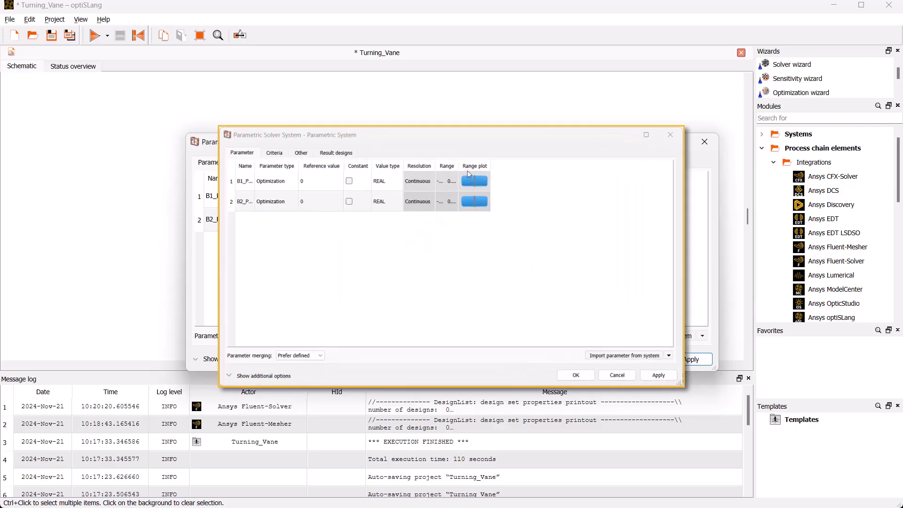
{"action": "left_click_drag", "start_coordinate": [458, 150], "coordinate": [495, 155]}
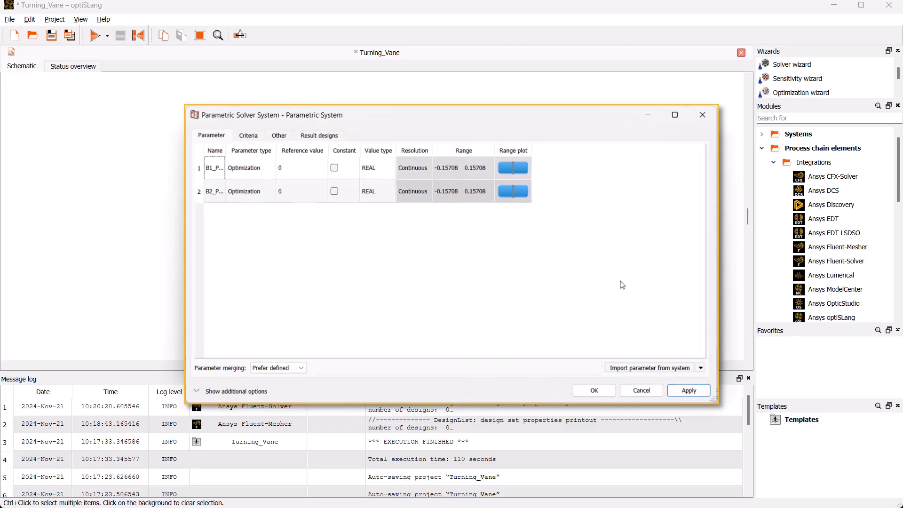
{"action": "left_click", "coordinate": [260, 163]}
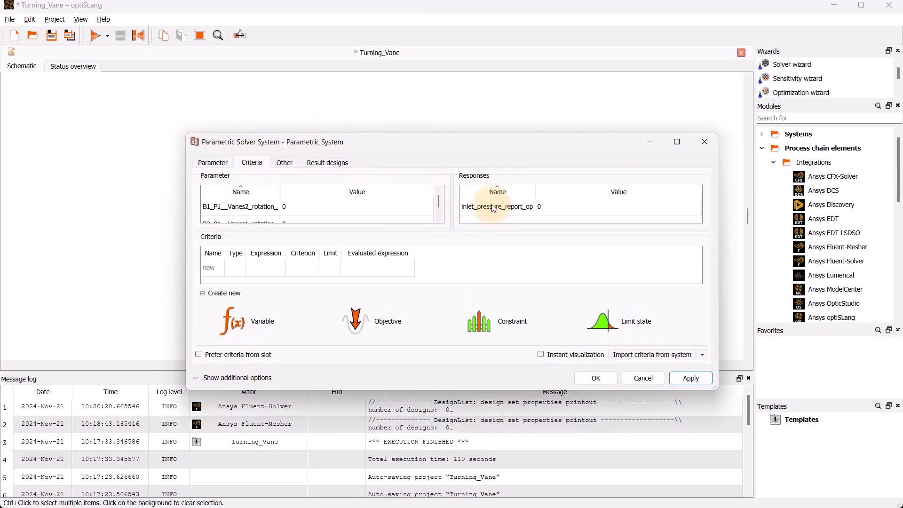
{"action": "left_click_drag", "start_coordinate": [478, 214], "coordinate": [368, 324]}
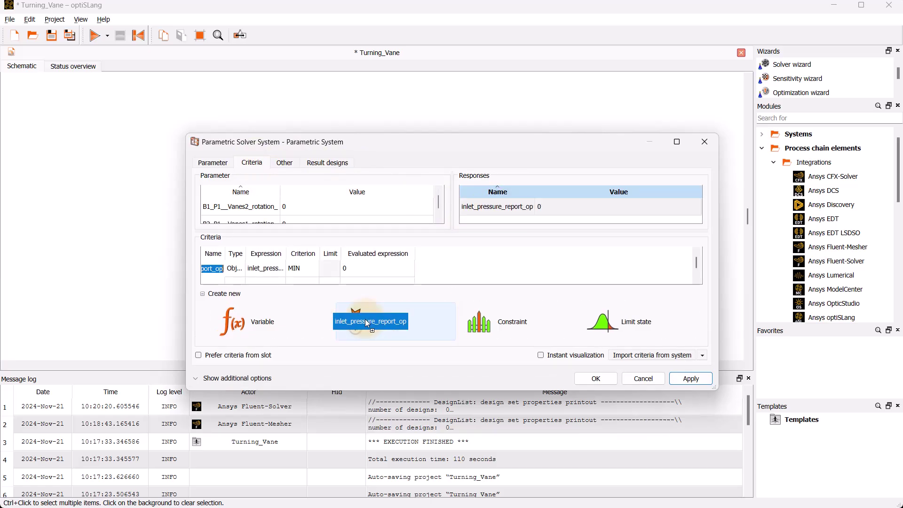
{"action": "left_click", "coordinate": [676, 141]}
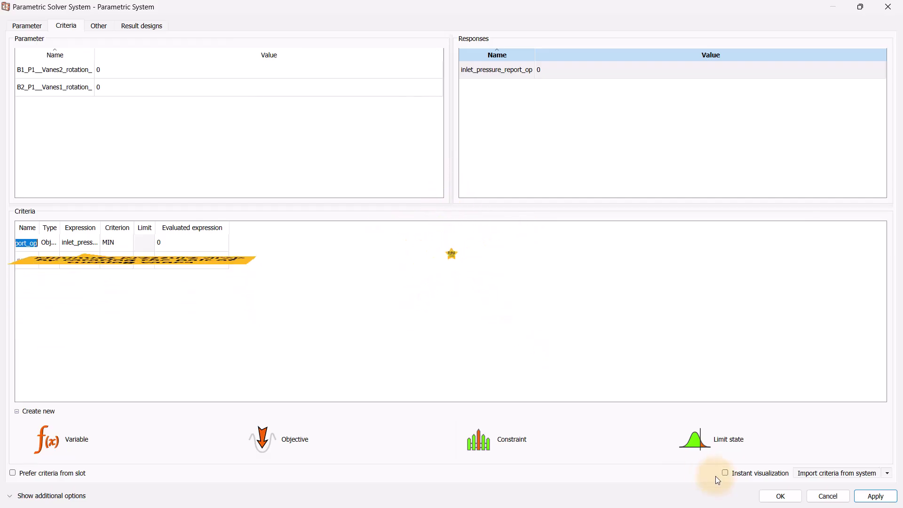
{"action": "left_click", "coordinate": [780, 495]}
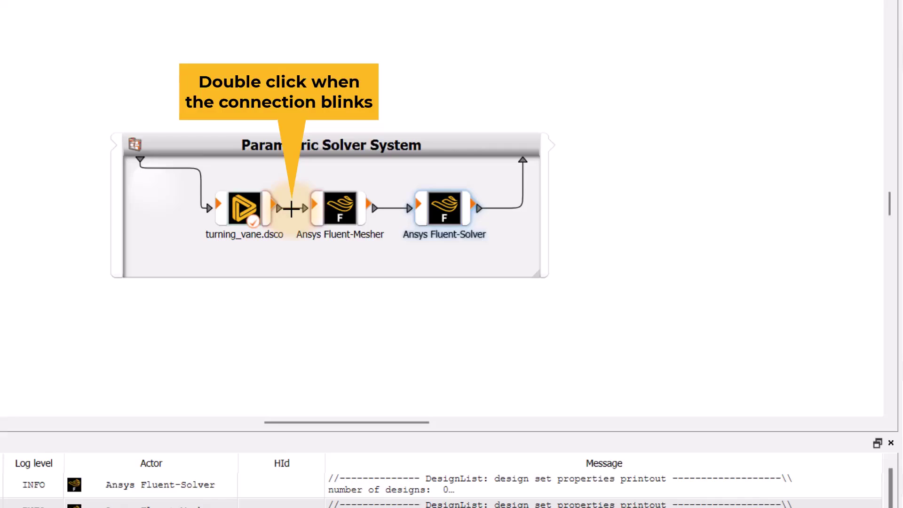
Connect turning_vane.dsco's OGeometryPath output to the Fluent-Mesher IGeometryFilePath input
{"action": "double_click", "coordinate": [291, 208]}
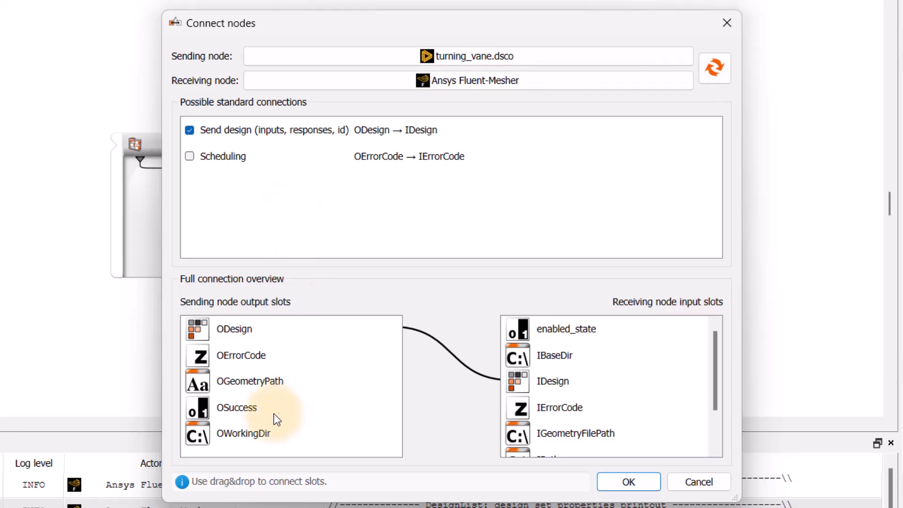
{"action": "left_click_drag", "start_coordinate": [261, 382], "coordinate": [592, 436]}
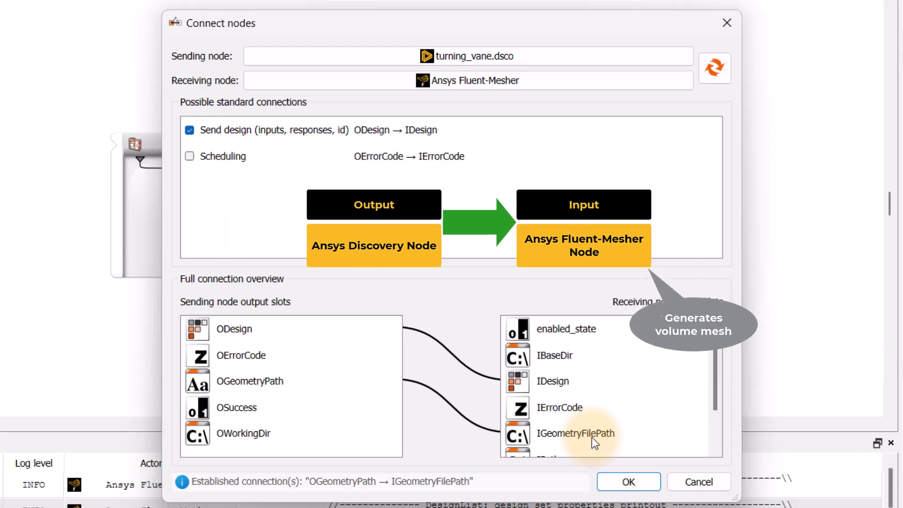
Connect Fluent-Mesher's OMeshFilePath output to the Fluent-Solver IMeshFilePath input
{"action": "left_click", "coordinate": [626, 478]}
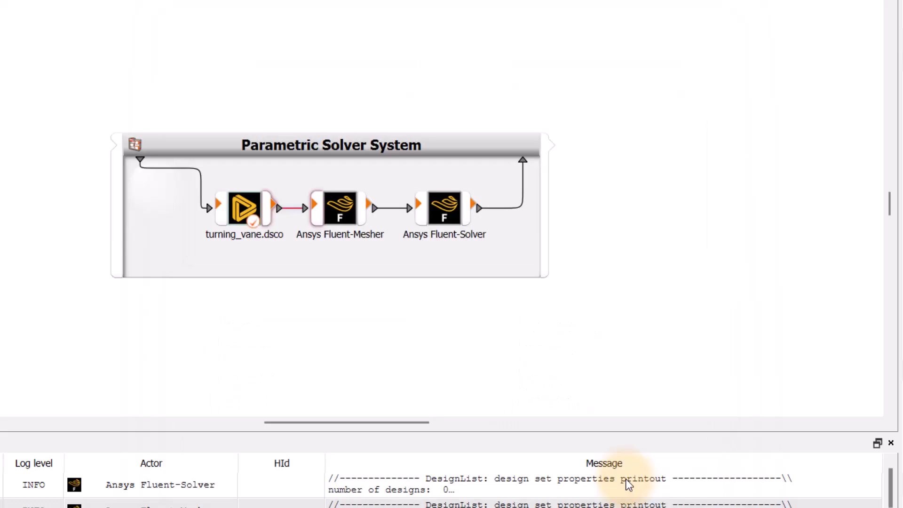
{"action": "double_click", "coordinate": [391, 208]}
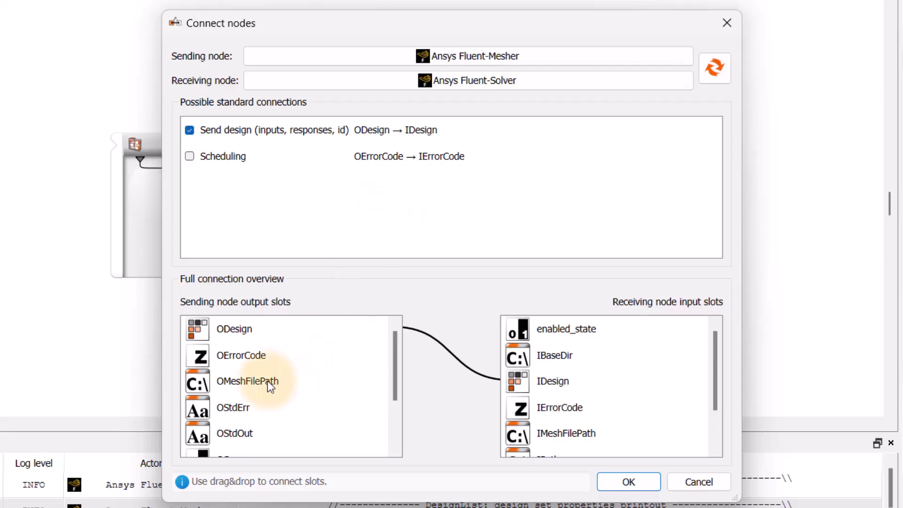
{"action": "left_click_drag", "start_coordinate": [270, 382], "coordinate": [583, 434]}
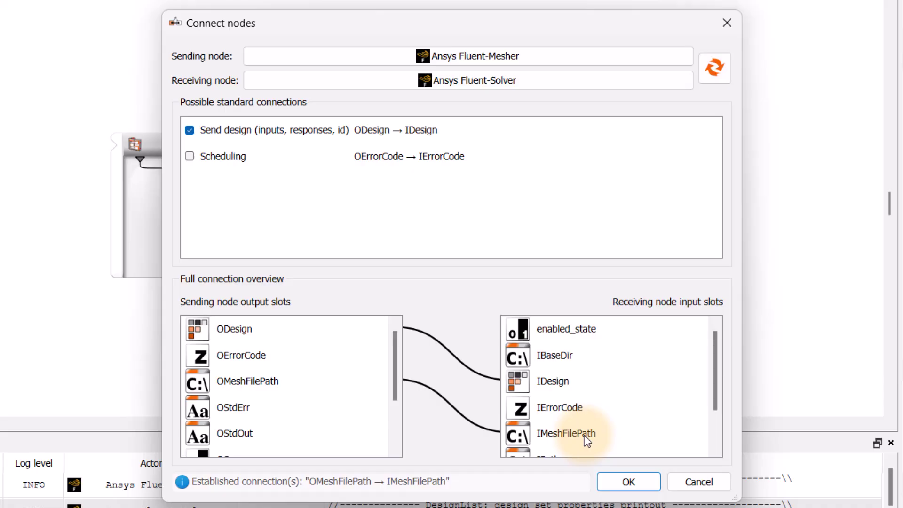
{"action": "left_click", "coordinate": [629, 481]}
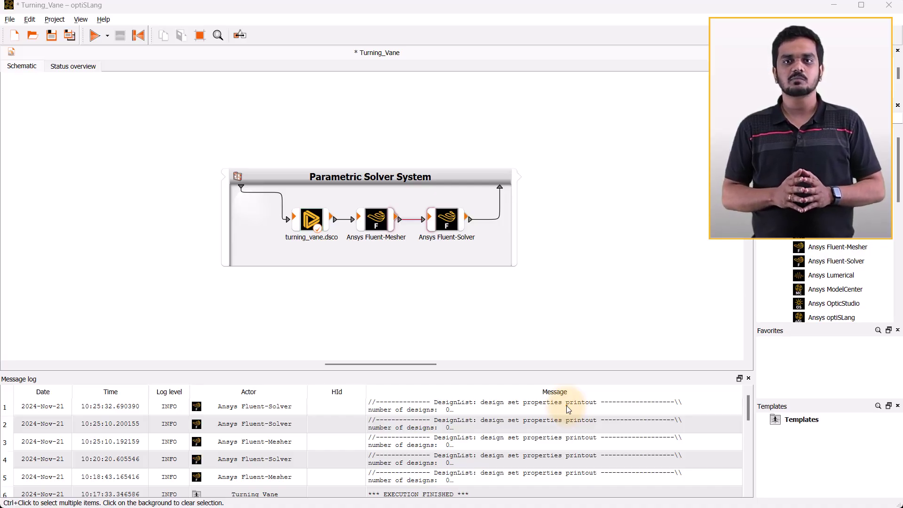
Test-run the workflow and check its result designs: one succeeded design, inlet pressure 17.3421
{"action": "left_click", "coordinate": [94, 38]}
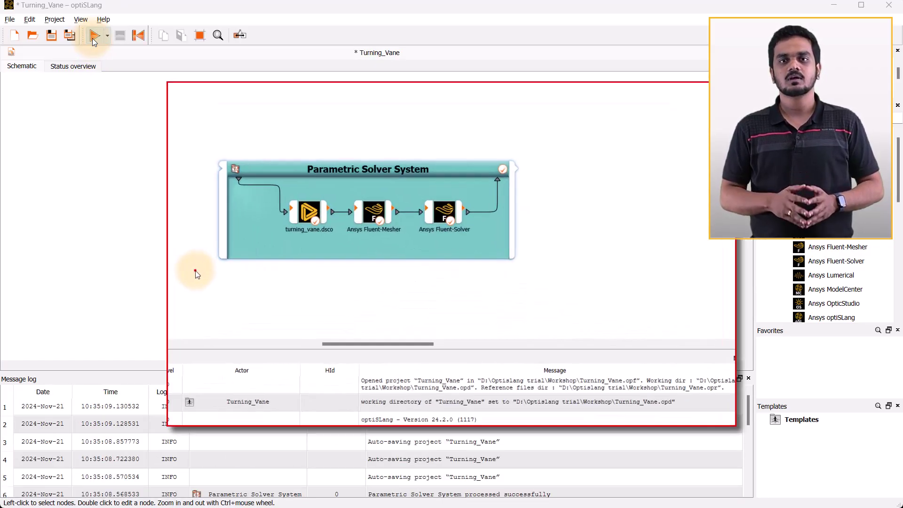
{"action": "right_click", "coordinate": [445, 171]}
{"action": "left_click", "coordinate": [472, 178]}
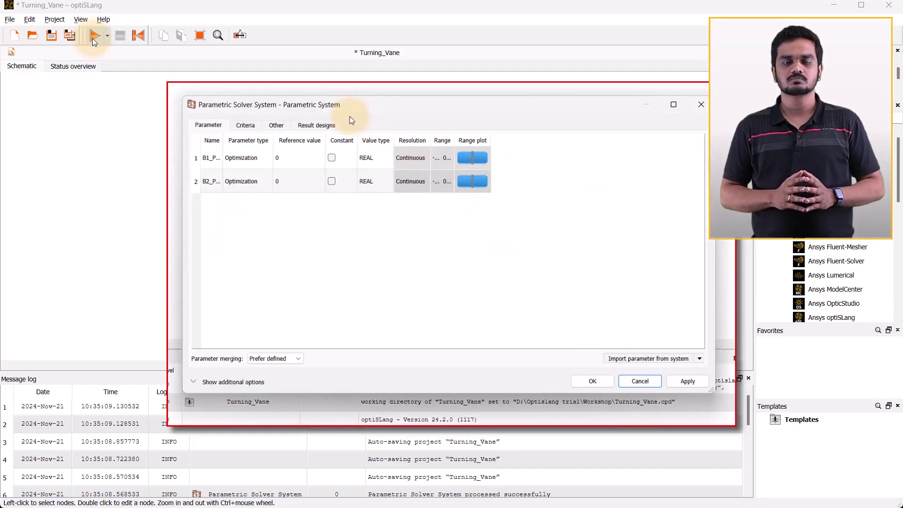
{"action": "left_click", "coordinate": [316, 125]}
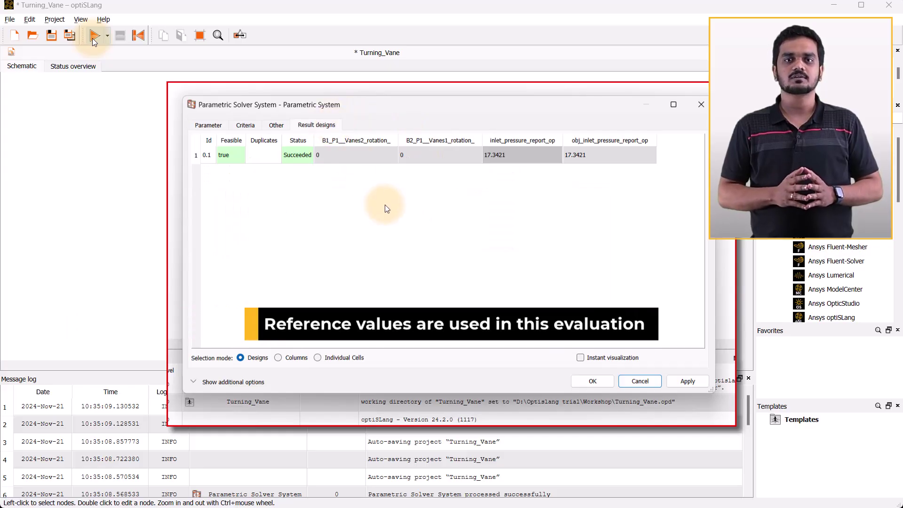